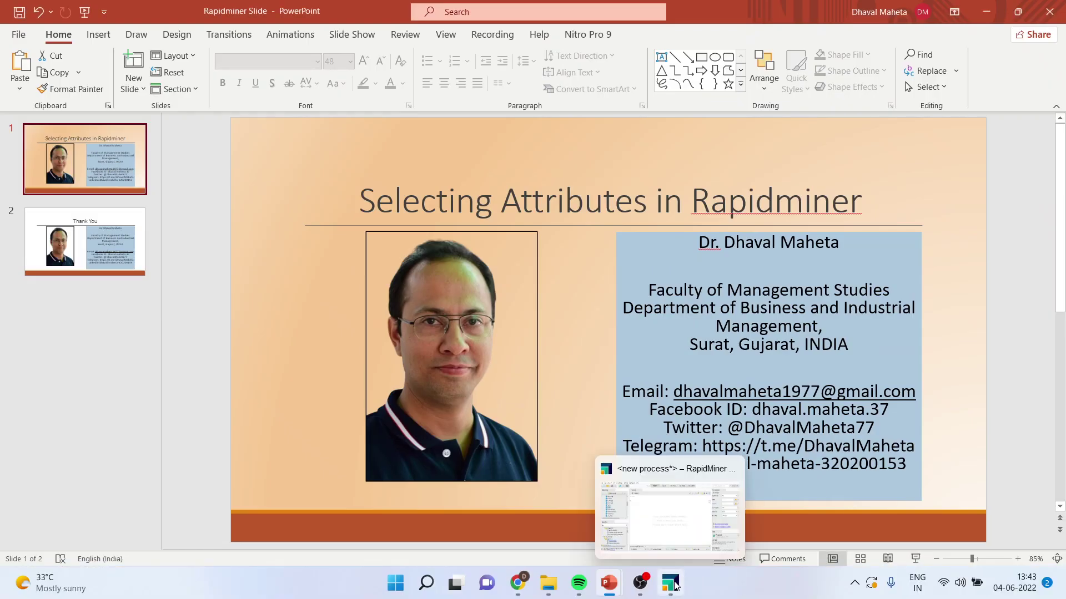
Add the Titanic sample data from the Repository to the process as Retrieve Titanic
click(669, 583)
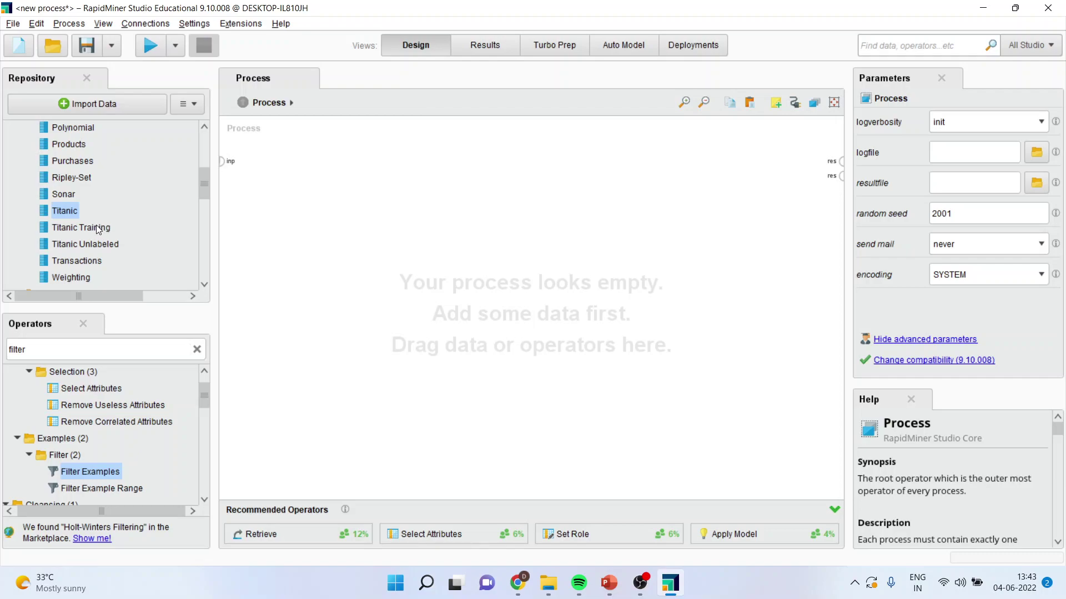
drag(68, 211, 285, 189)
drag(355, 186, 358, 191)
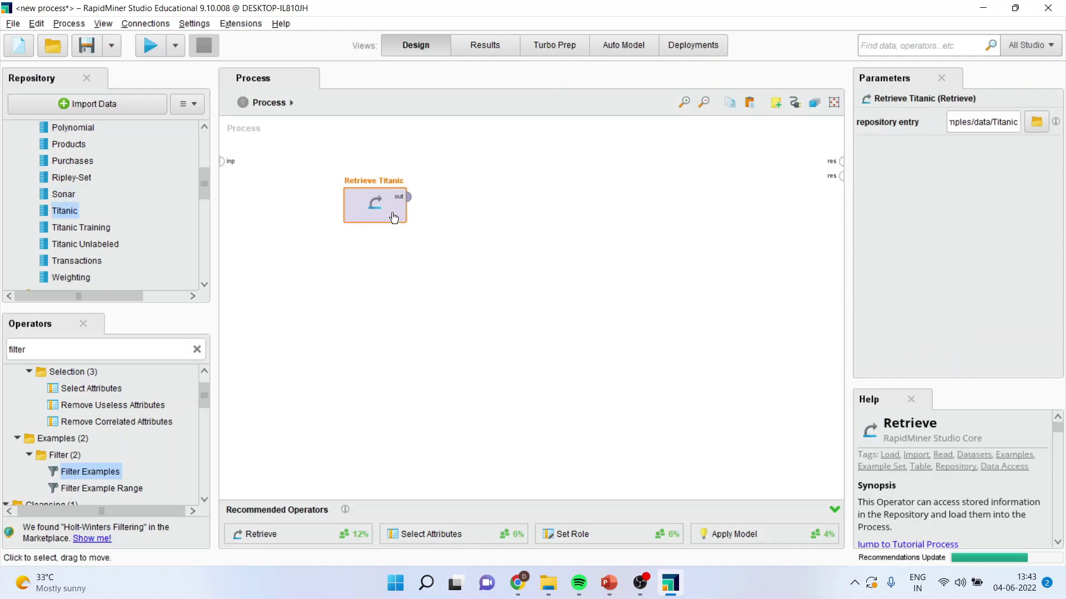
Search operators for 'select' and place Select Attributes beside Retrieve Titanic
click(52, 352)
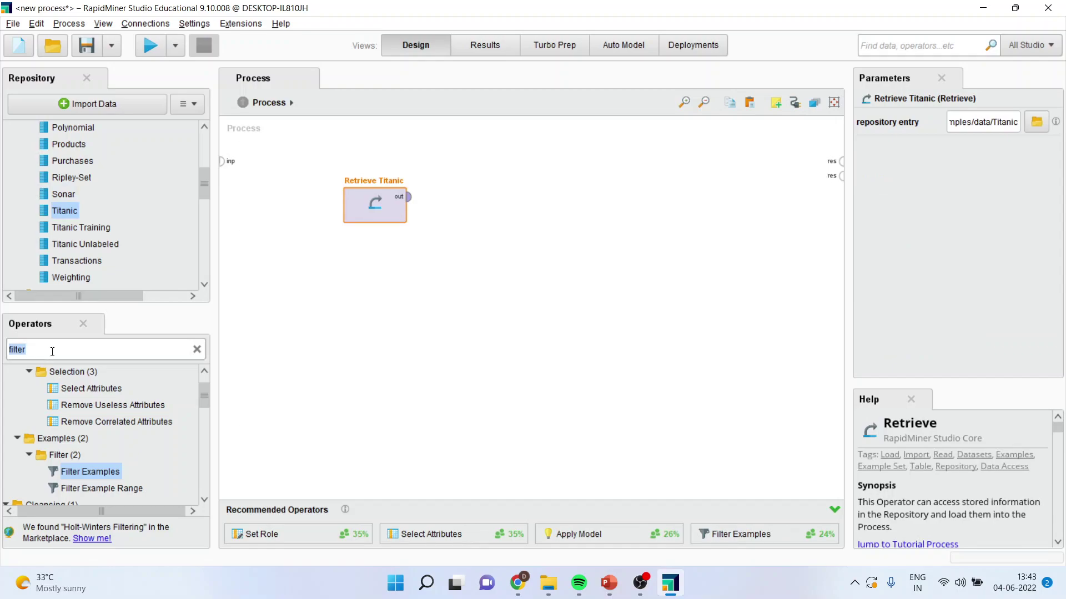
text(select)
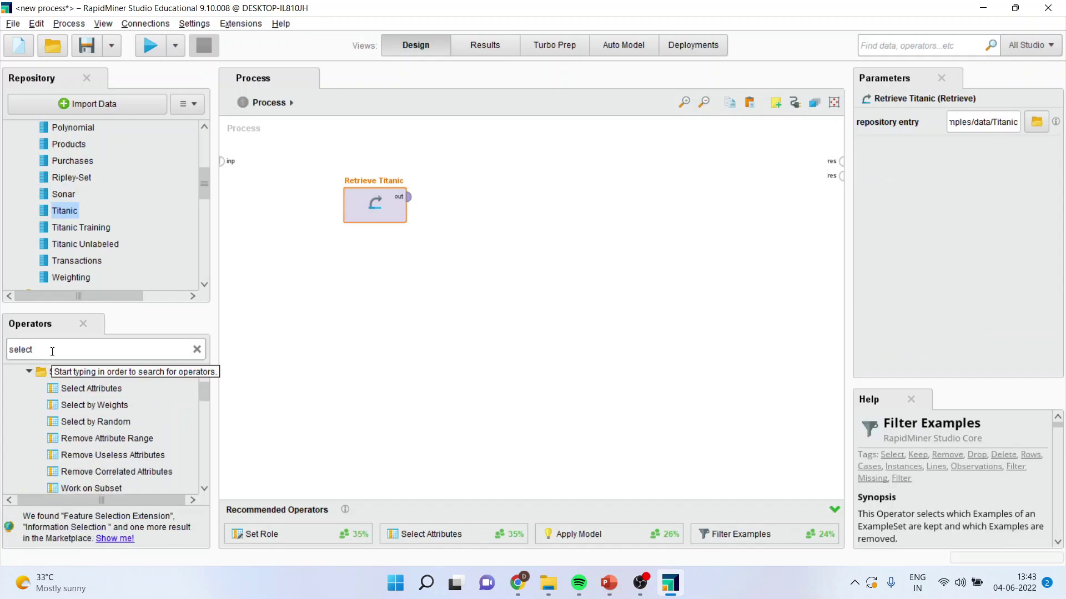
drag(92, 388, 273, 363)
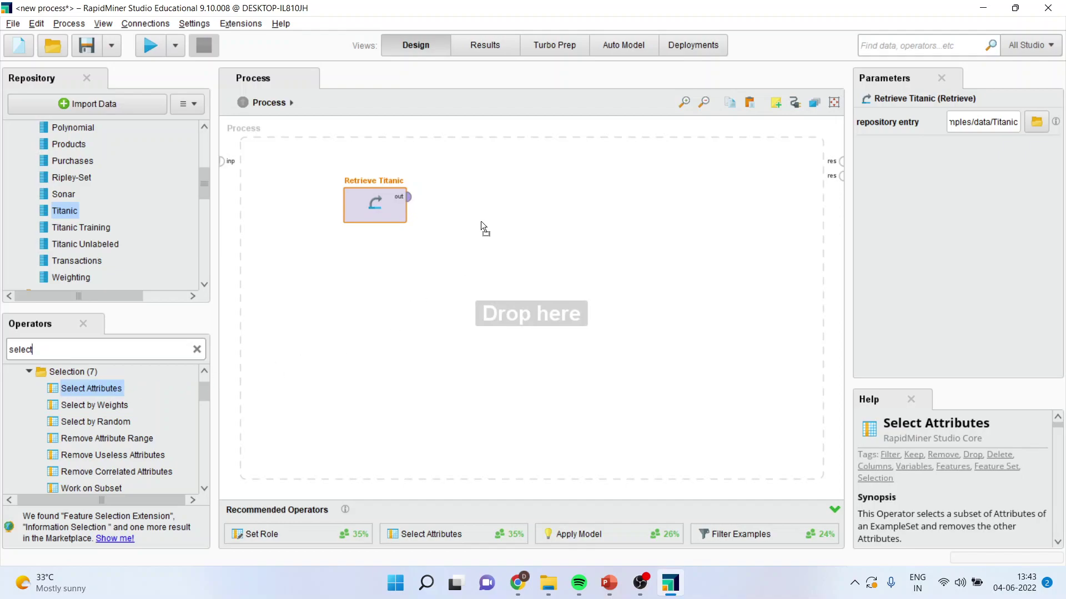
drag(481, 221, 471, 195)
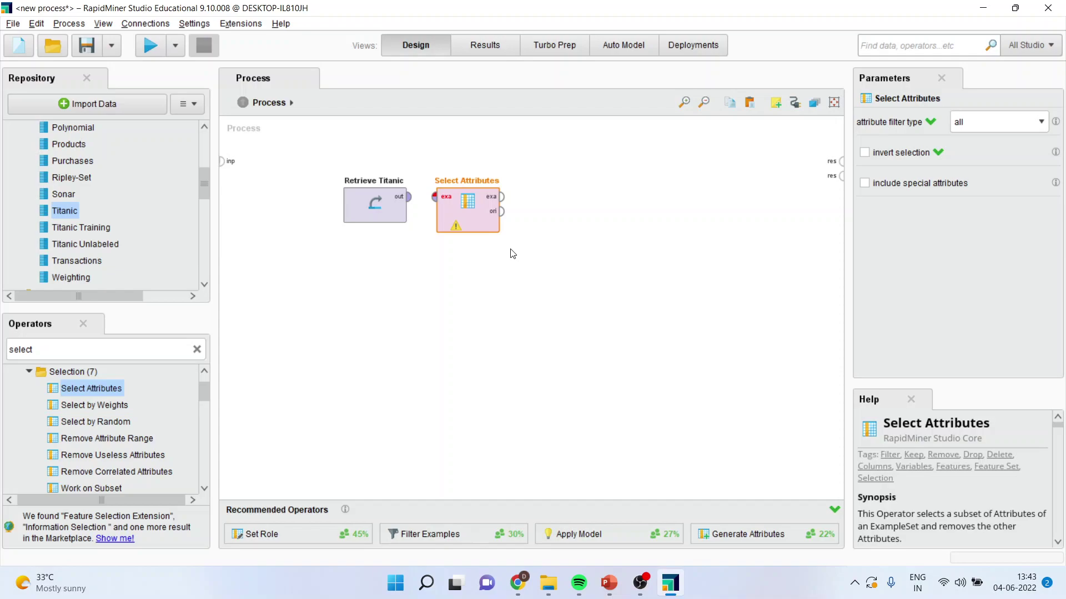
Connect Retrieve Titanic's out port to Select Attributes' exa input, and its exa output to res
drag(471, 200, 518, 201)
click(408, 196)
click(480, 197)
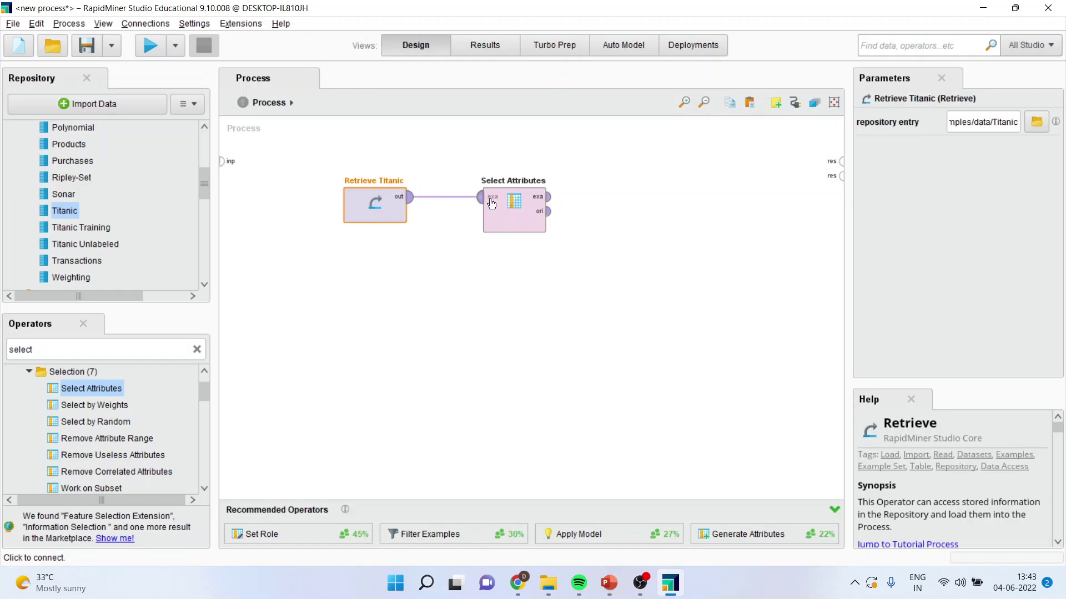
click(545, 197)
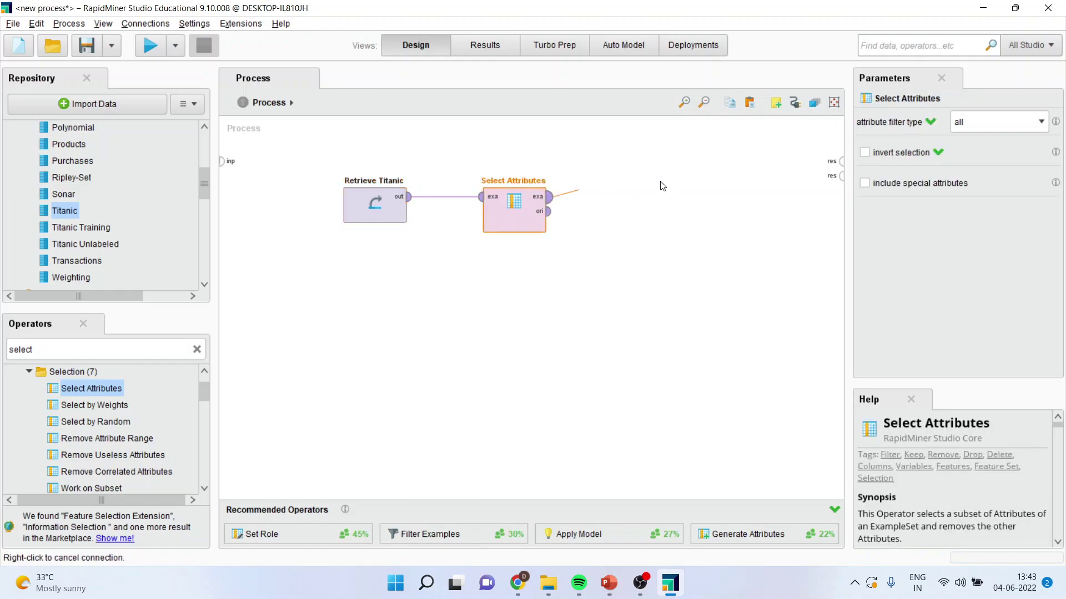
click(838, 162)
mouse_move(838, 166)
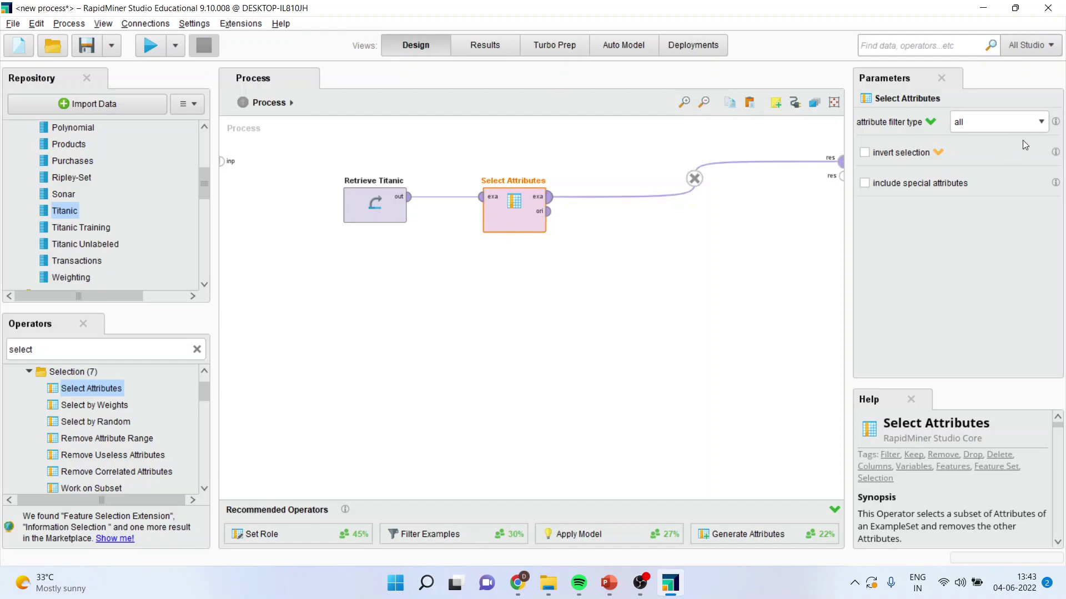
Set Select Attributes' filter type to single on Age, run the process, and return to Design
click(1040, 122)
click(1004, 147)
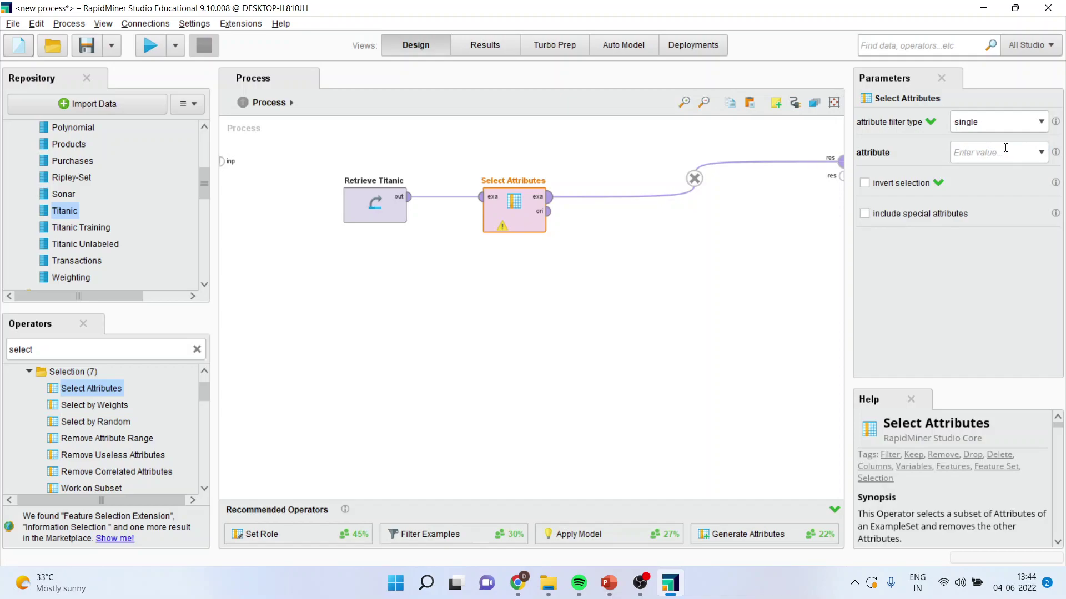
click(1041, 153)
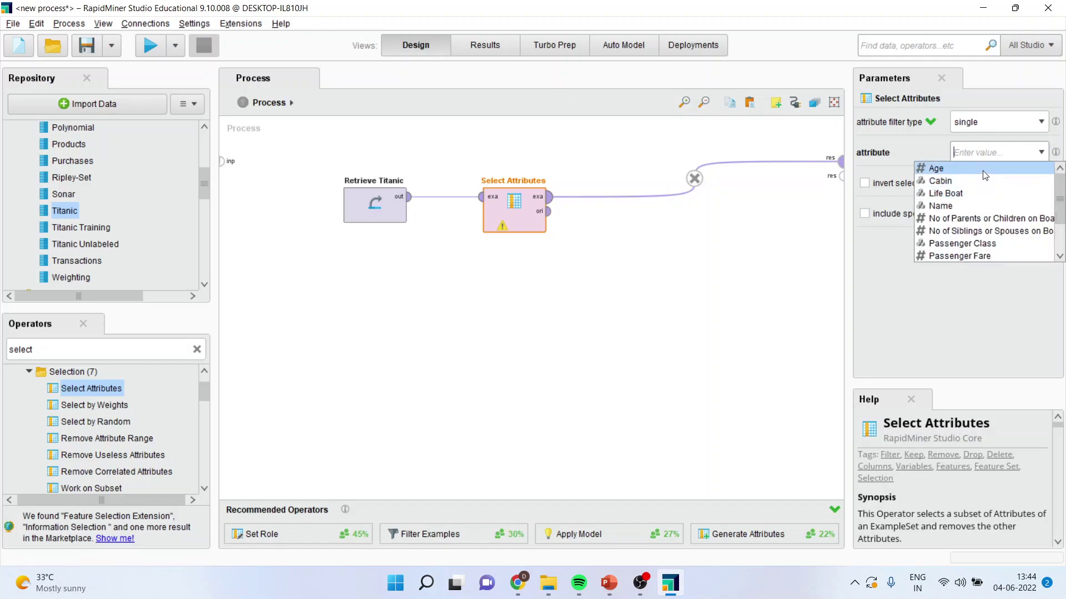
click(926, 168)
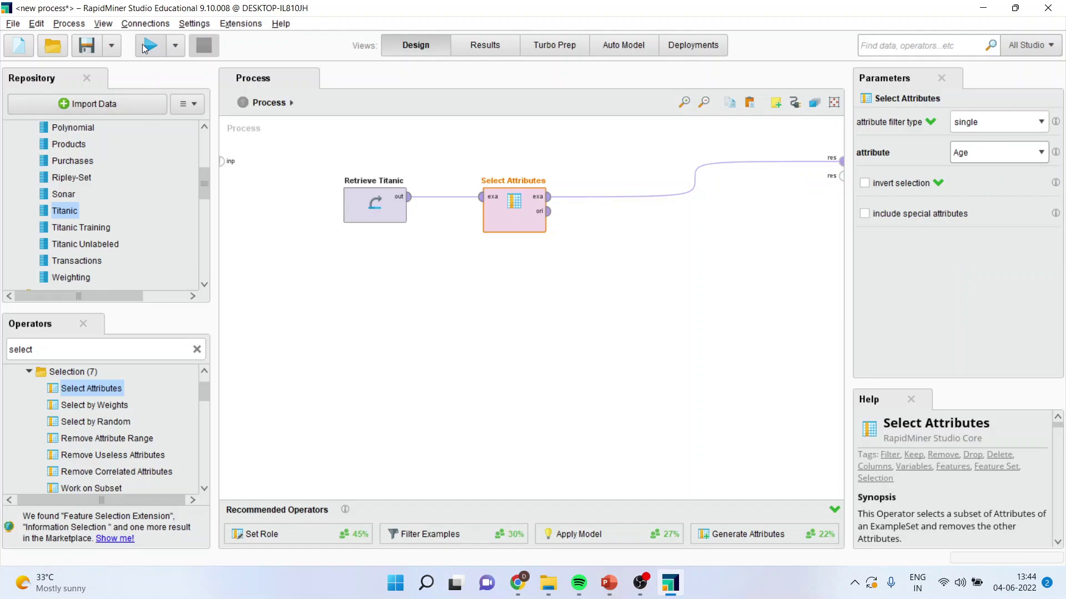
click(145, 46)
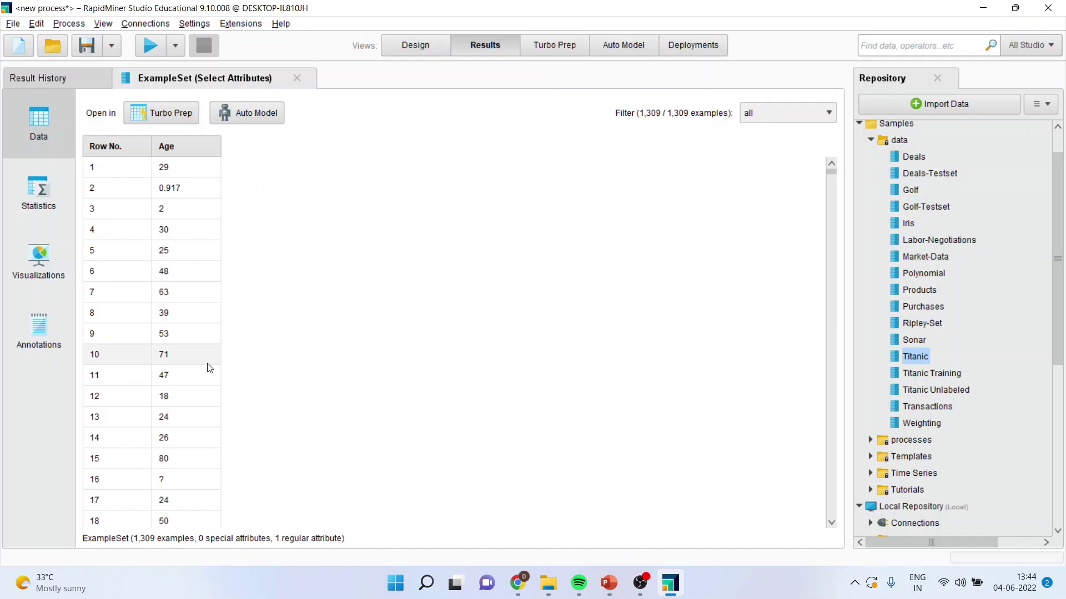
click(411, 50)
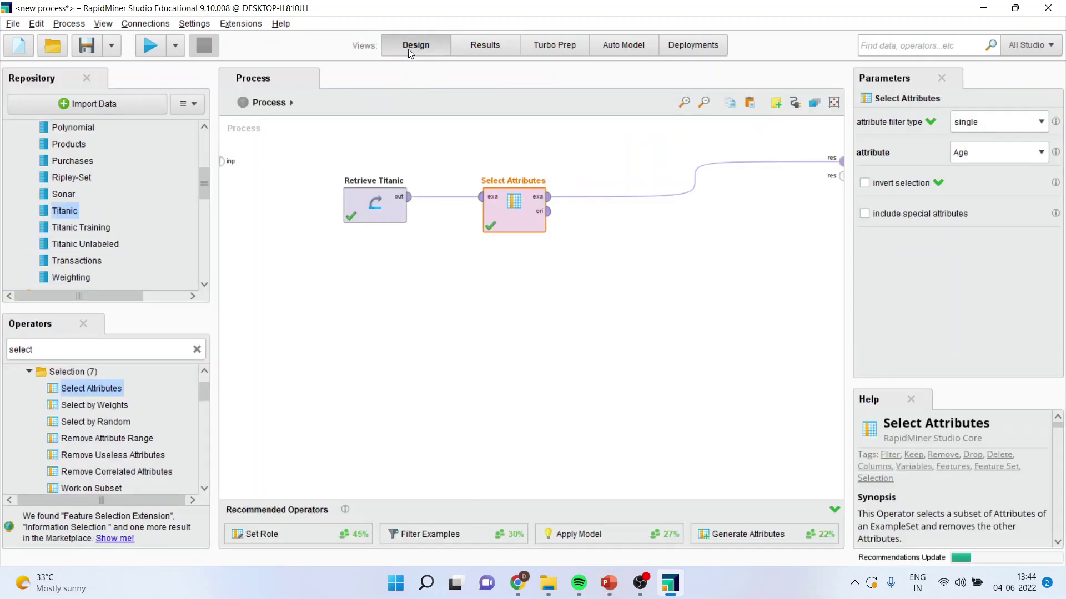
Turn on invert selection and rerun, confirming 11 attributes without Age remain
click(864, 184)
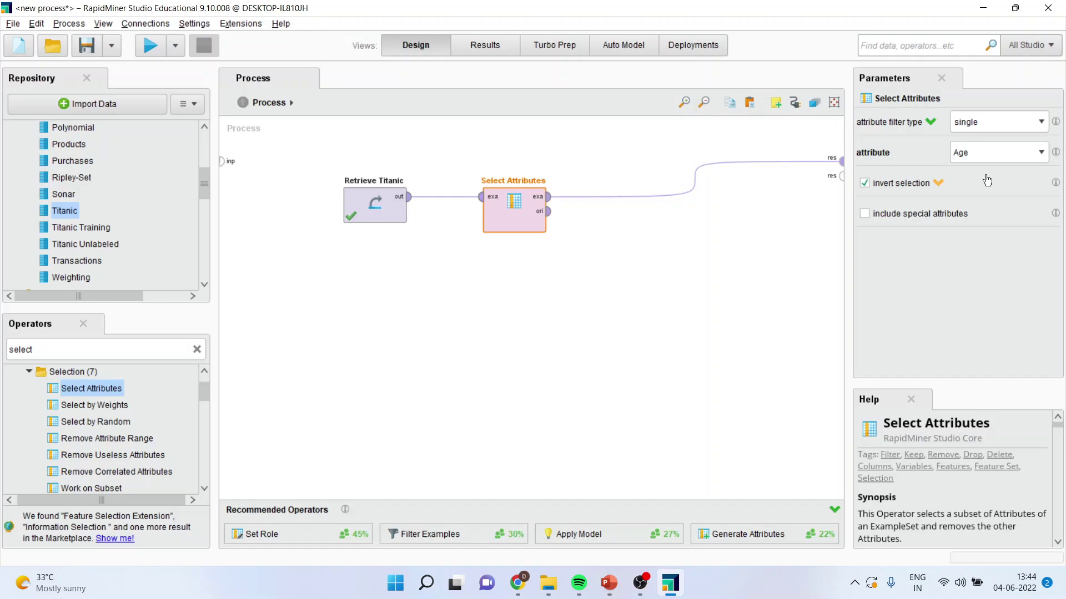
click(146, 48)
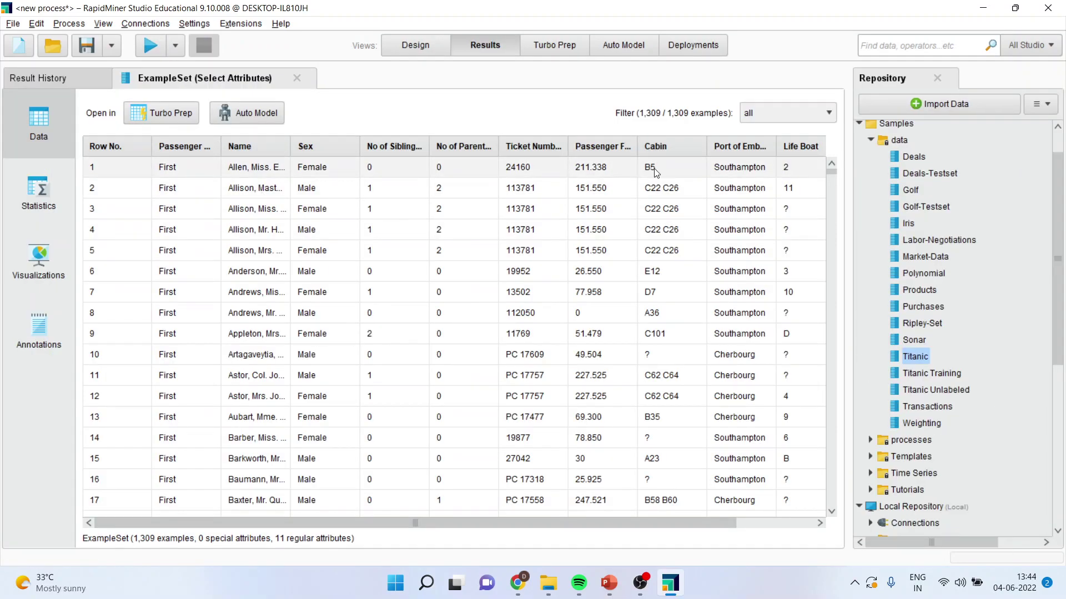
click(414, 44)
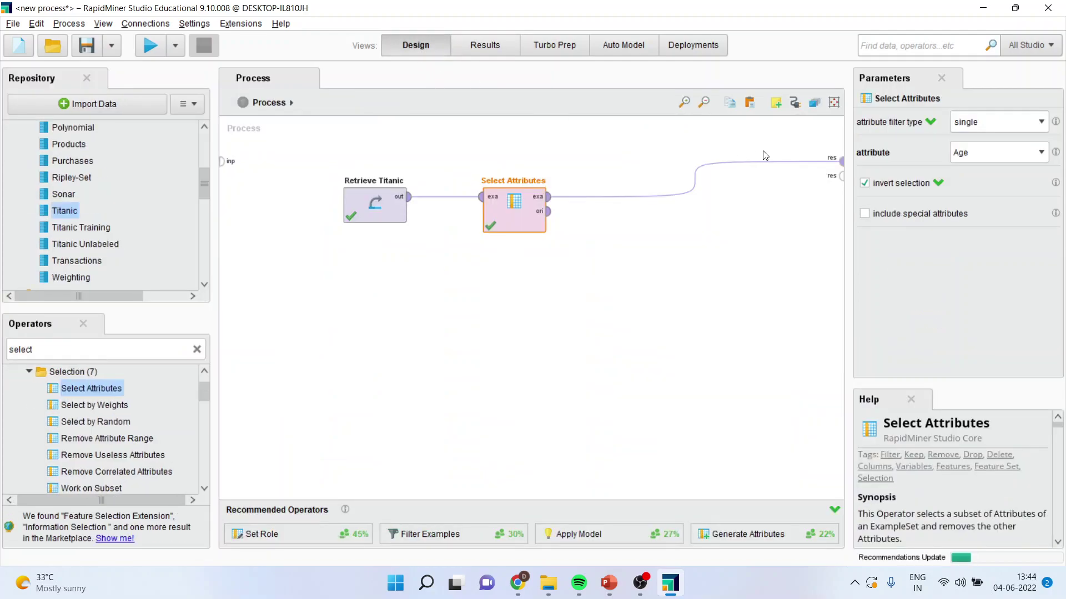
Switch the filter type to subset and apply Age, Passenger Class, Sex and Survived
click(1042, 123)
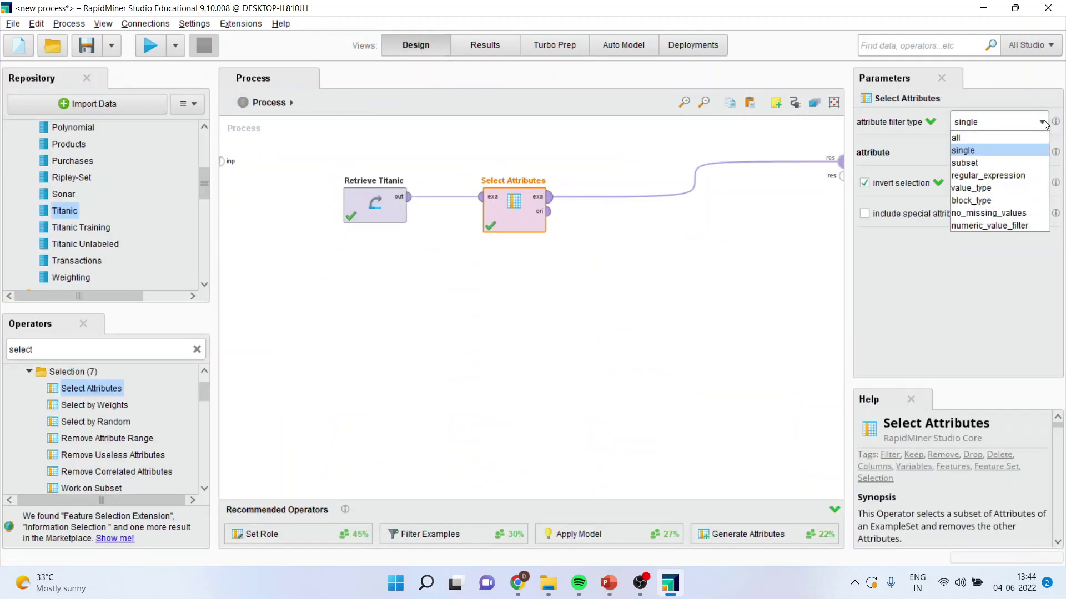
click(1004, 163)
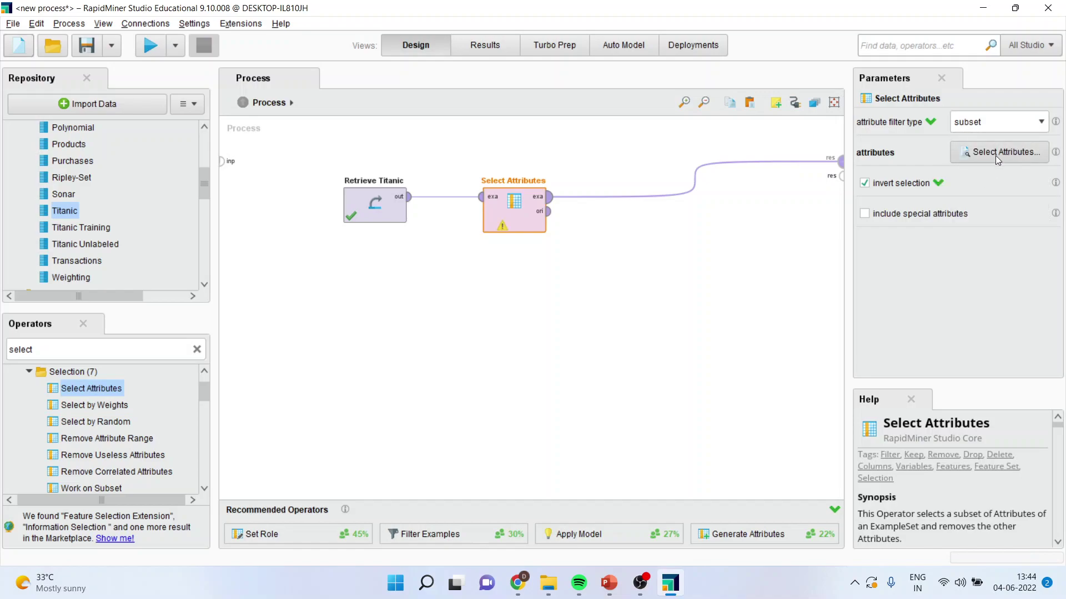
click(996, 155)
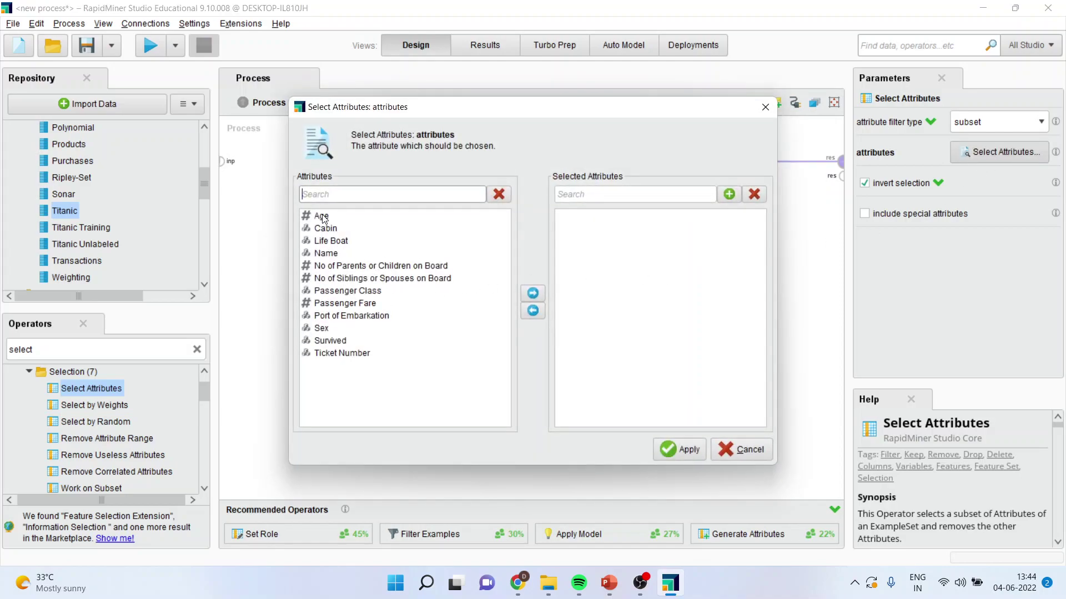
click(322, 216)
ctrl+click(335, 329)
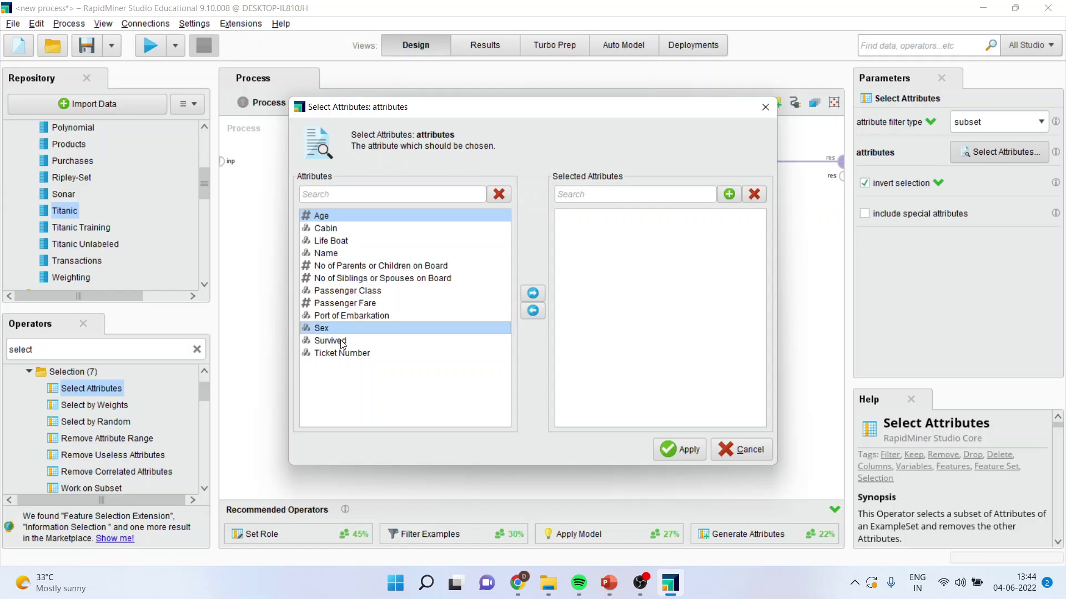
ctrl+click(342, 341)
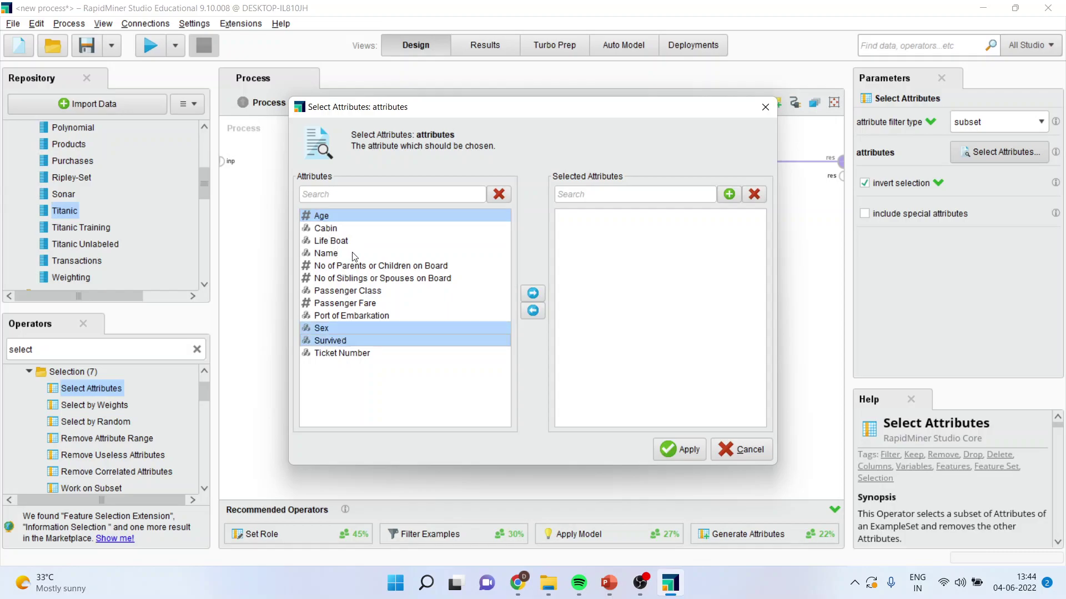
ctrl+click(358, 291)
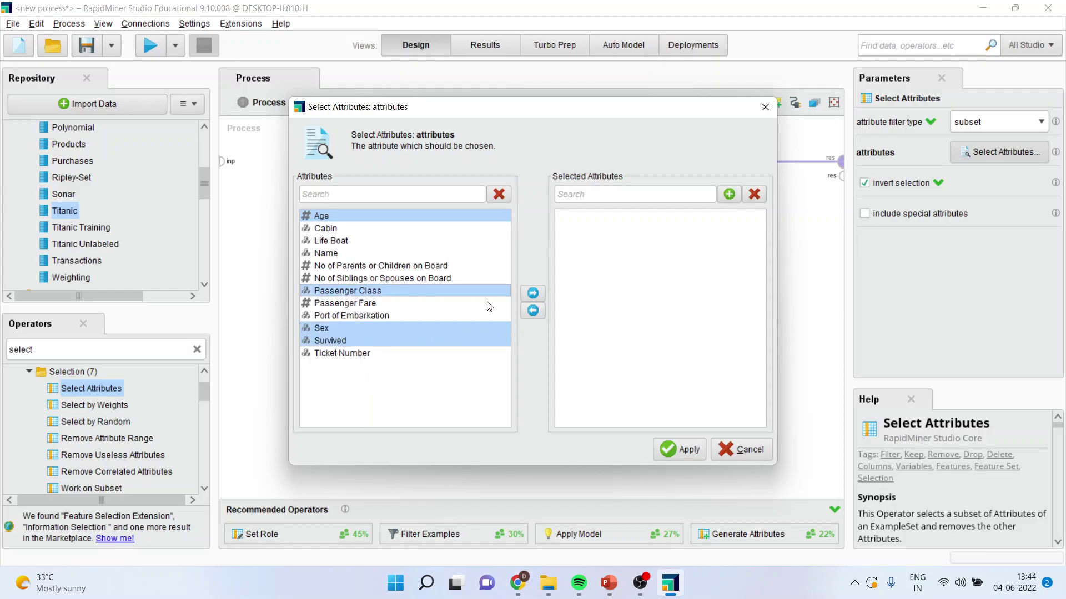
click(532, 294)
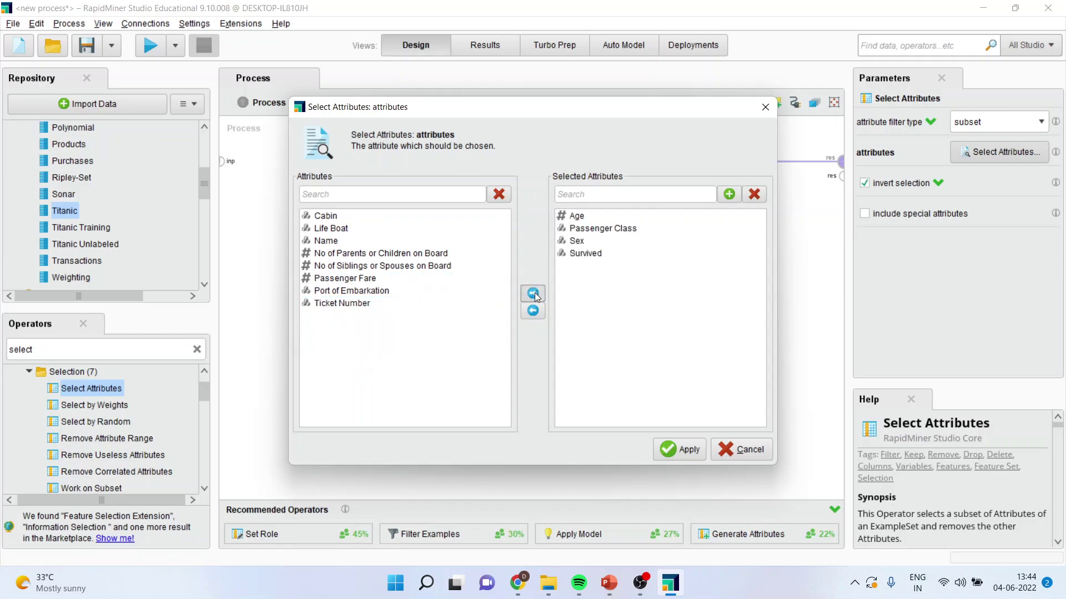
click(680, 447)
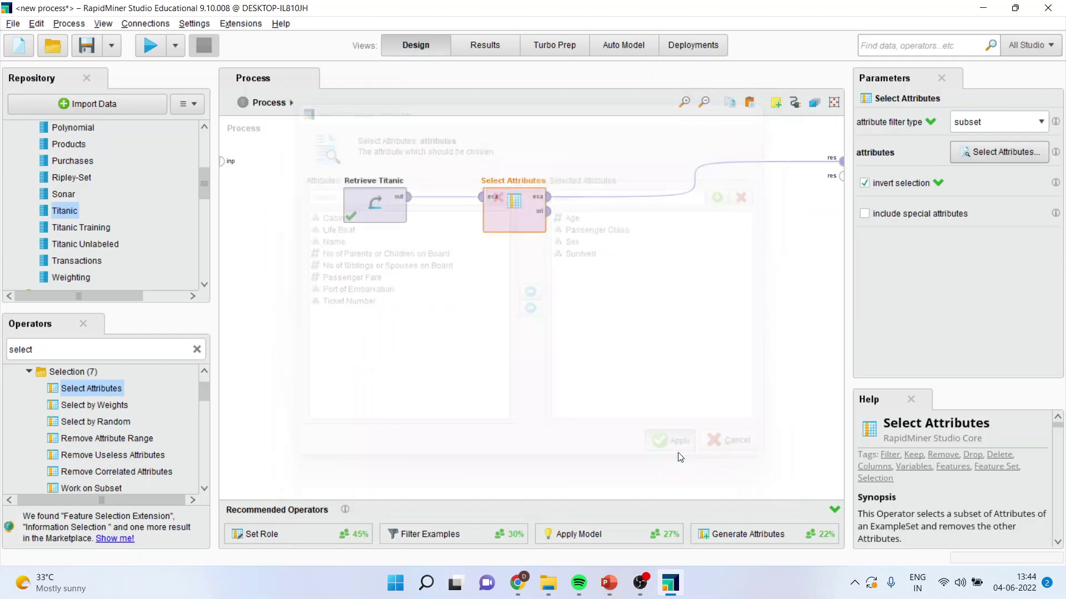
Run the inverted subset, then untick invert selection and rerun to keep only those four attributes
click(148, 44)
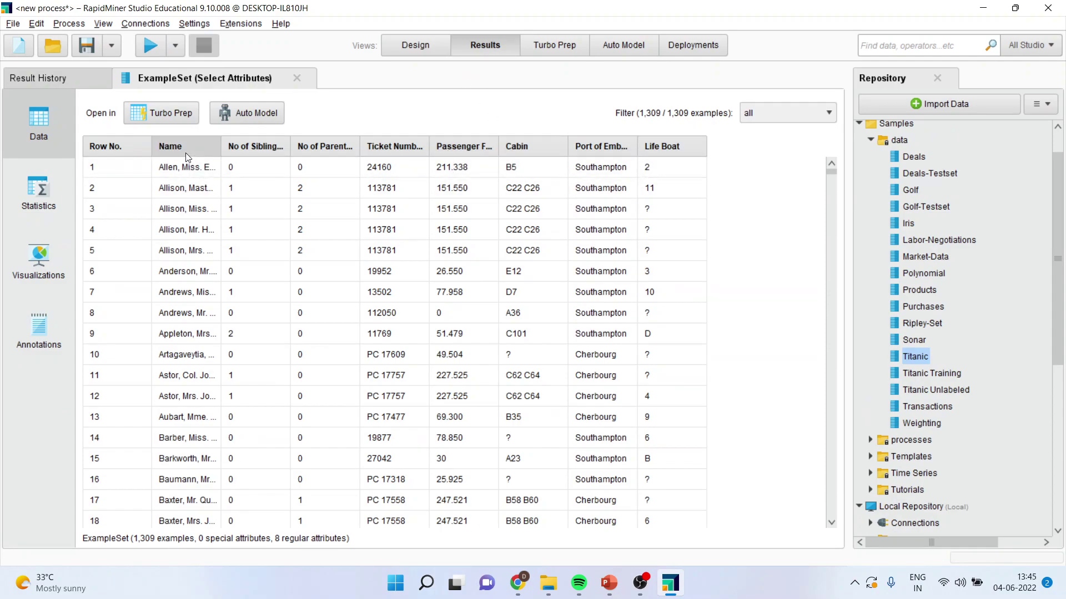
click(415, 44)
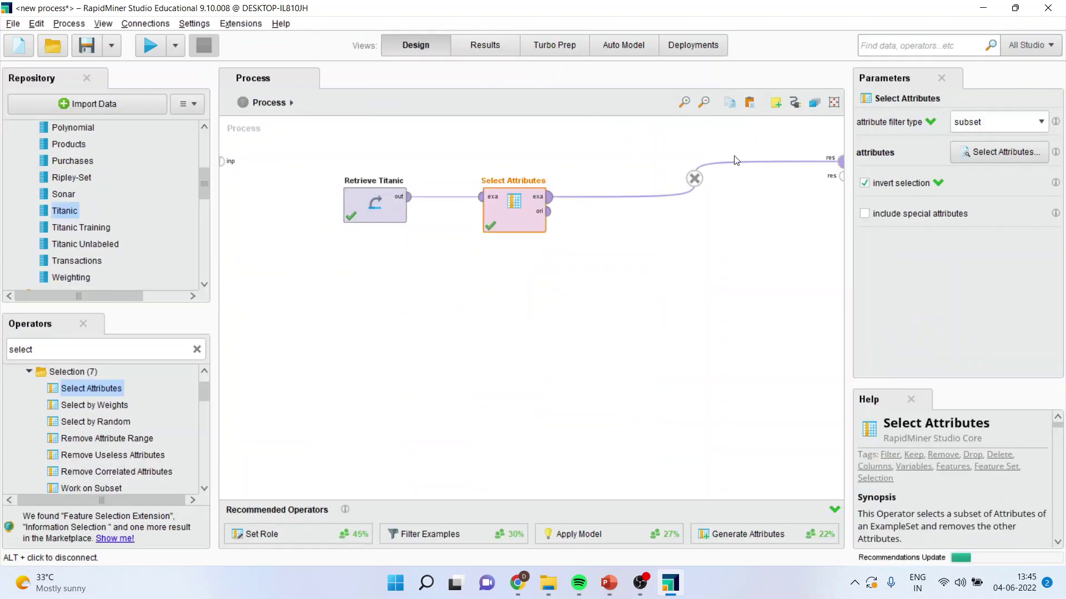
click(864, 183)
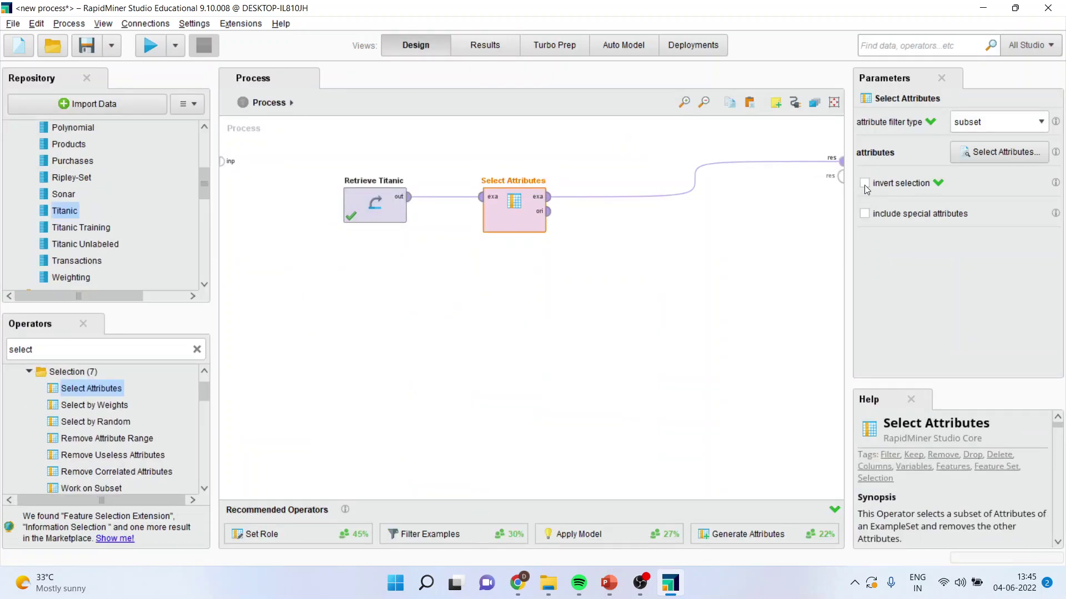
click(149, 46)
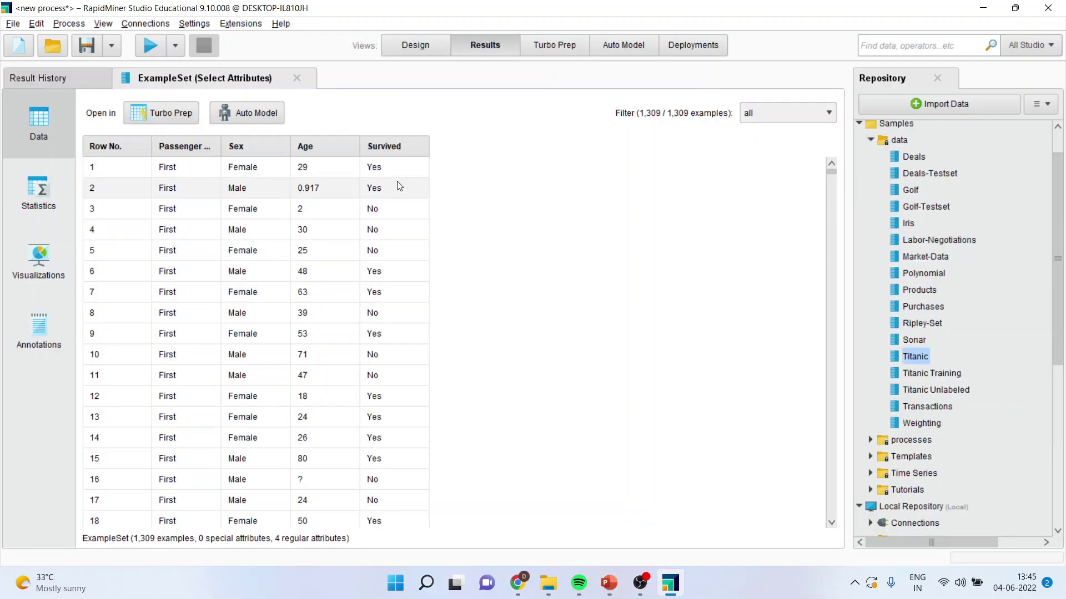
click(422, 50)
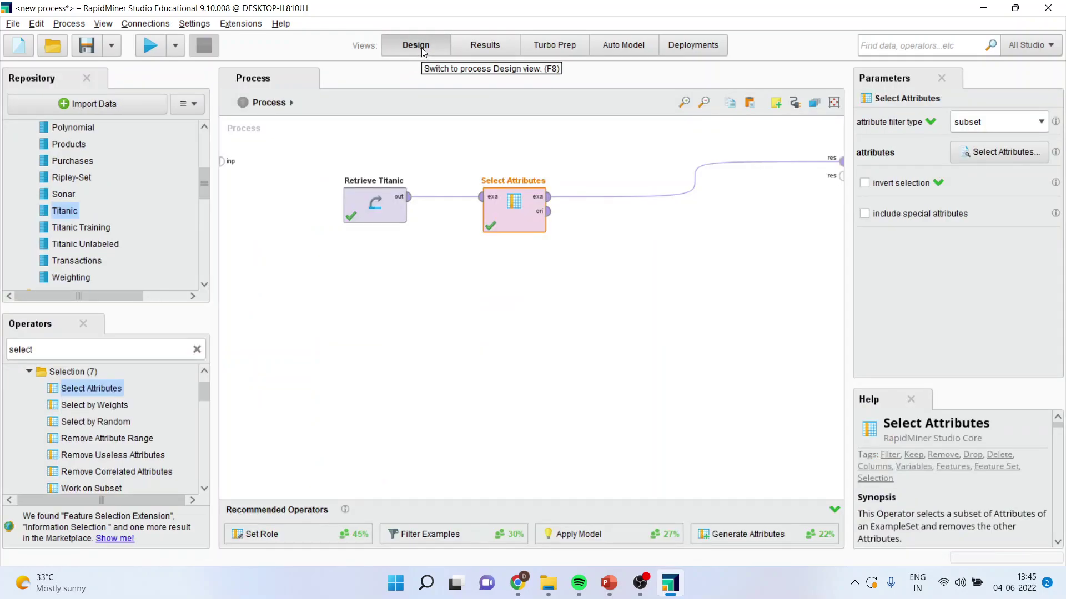
Delete Select Attributes, run on all 12 attributes, and sort the Cabin column to inspect missing values
key(Delete)
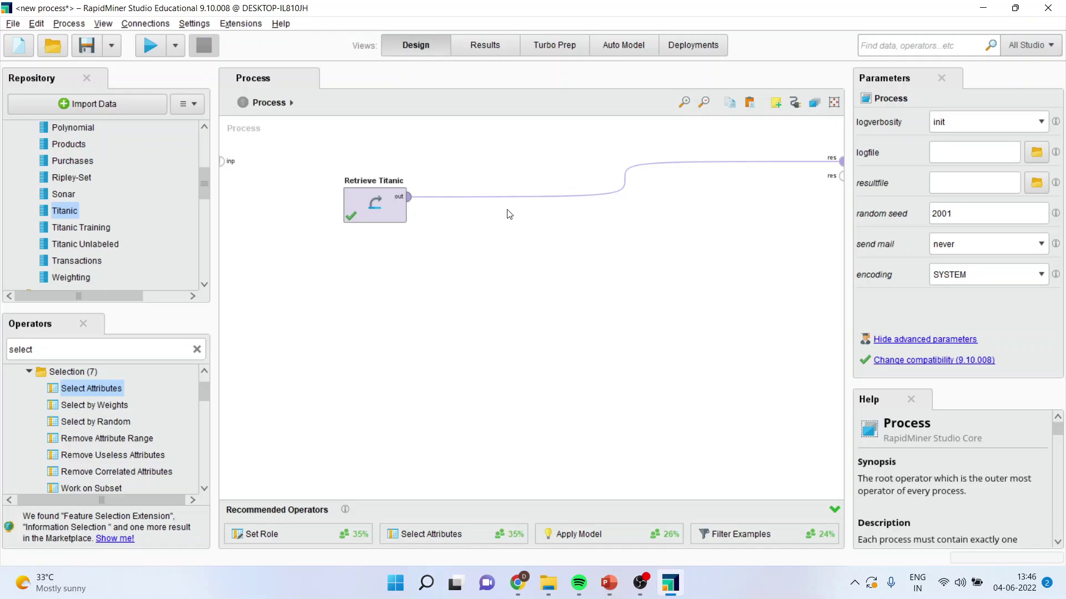
click(148, 45)
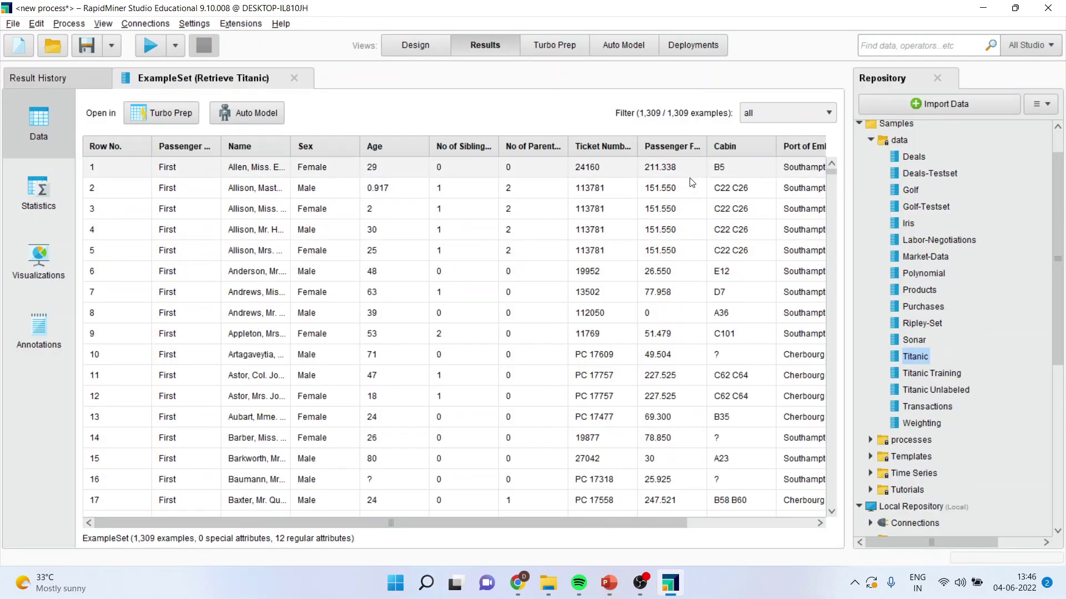
drag(776, 146, 787, 146)
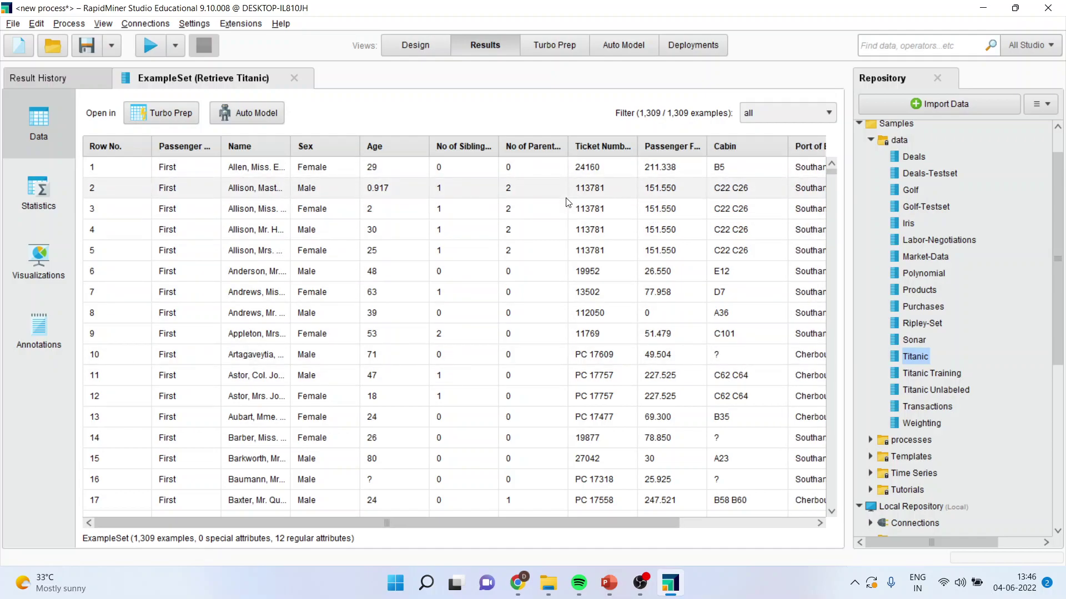
click(725, 146)
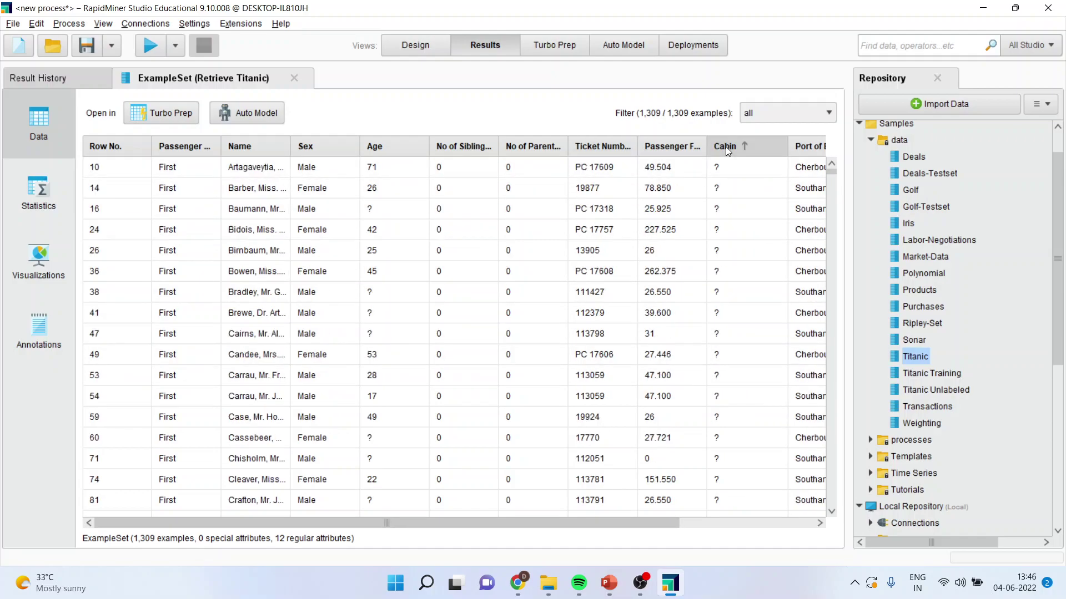
click(725, 147)
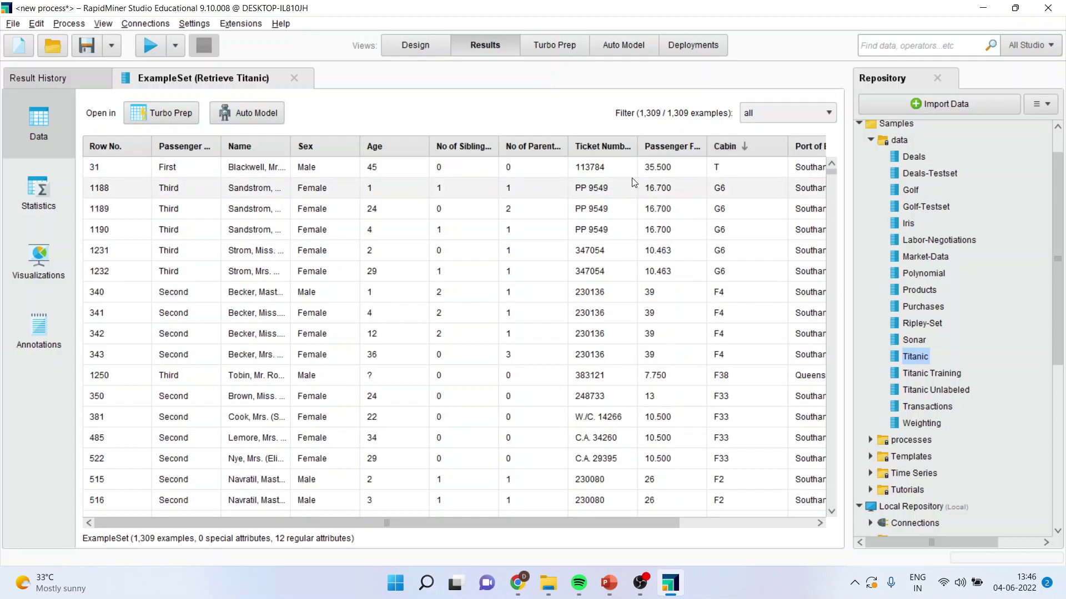
click(411, 46)
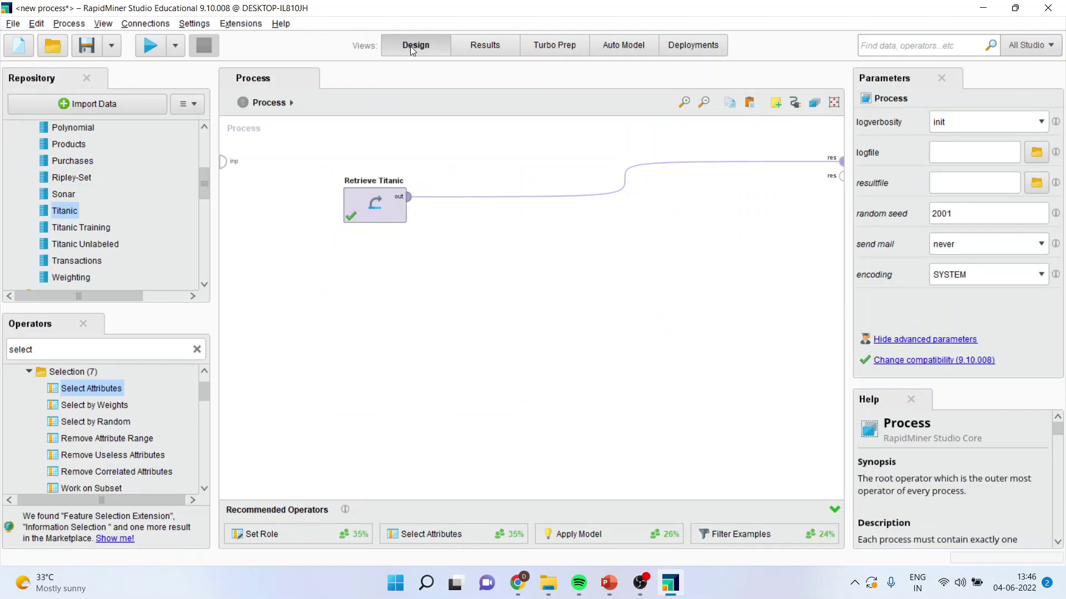
Insert Select Attributes after Retrieve Titanic with filter type no_missing_values and run it
drag(122, 387, 468, 194)
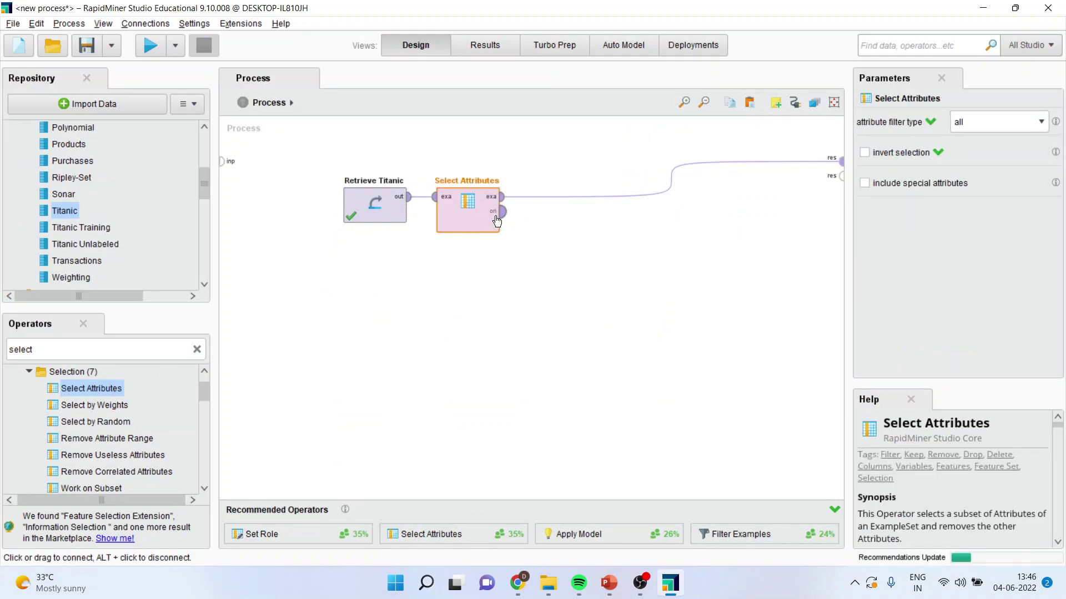
click(1042, 122)
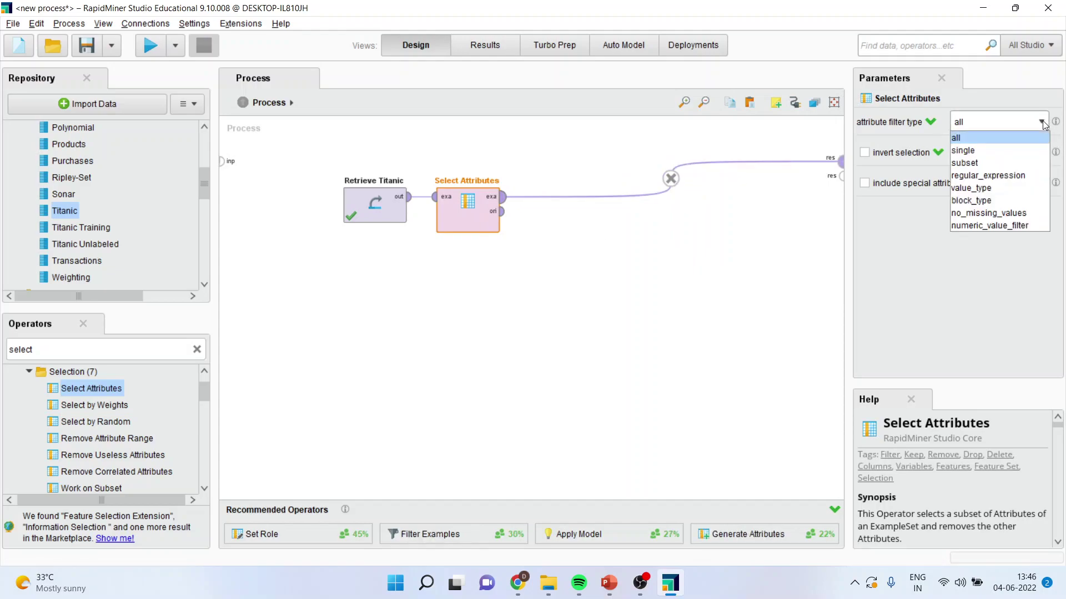
click(1013, 216)
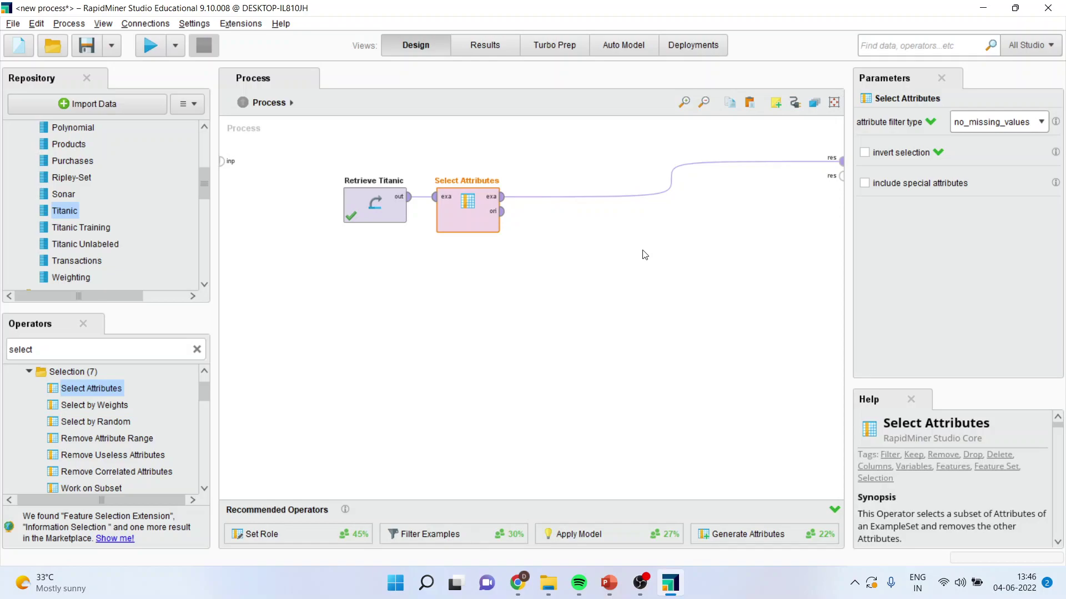
click(151, 46)
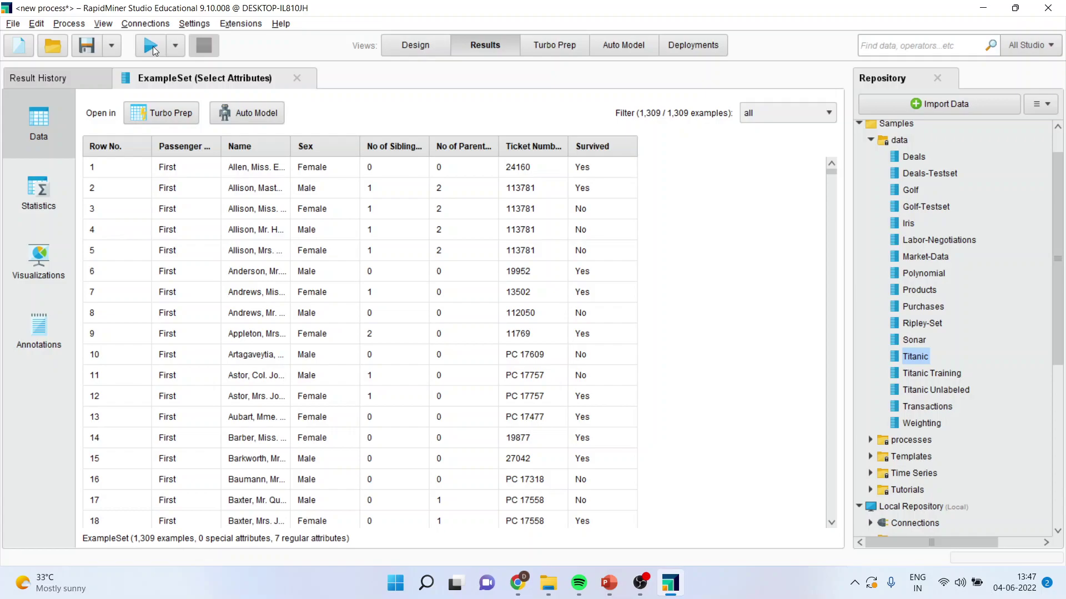
Switch to the Rapidminer Slide presentation and show slide 2, the Thank You slide
click(609, 580)
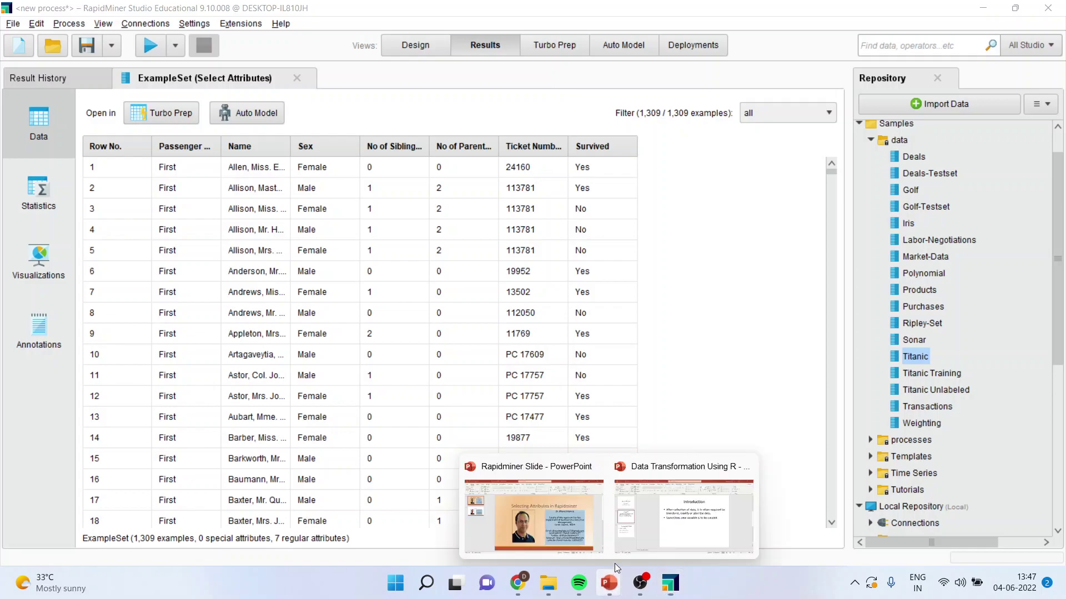
click(580, 535)
click(91, 255)
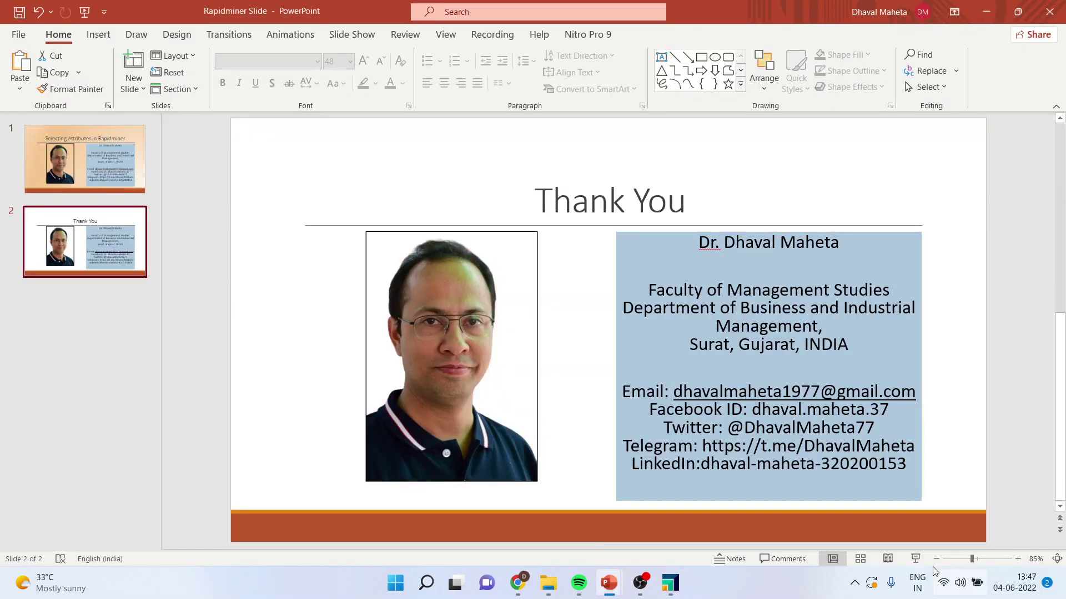